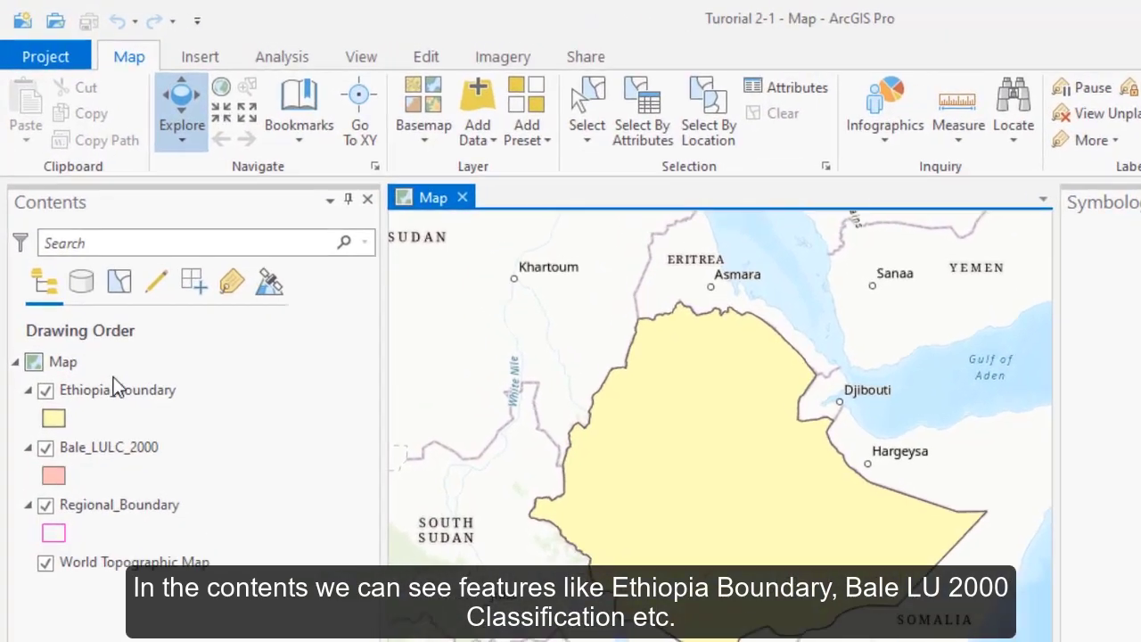
left_click(143, 395)
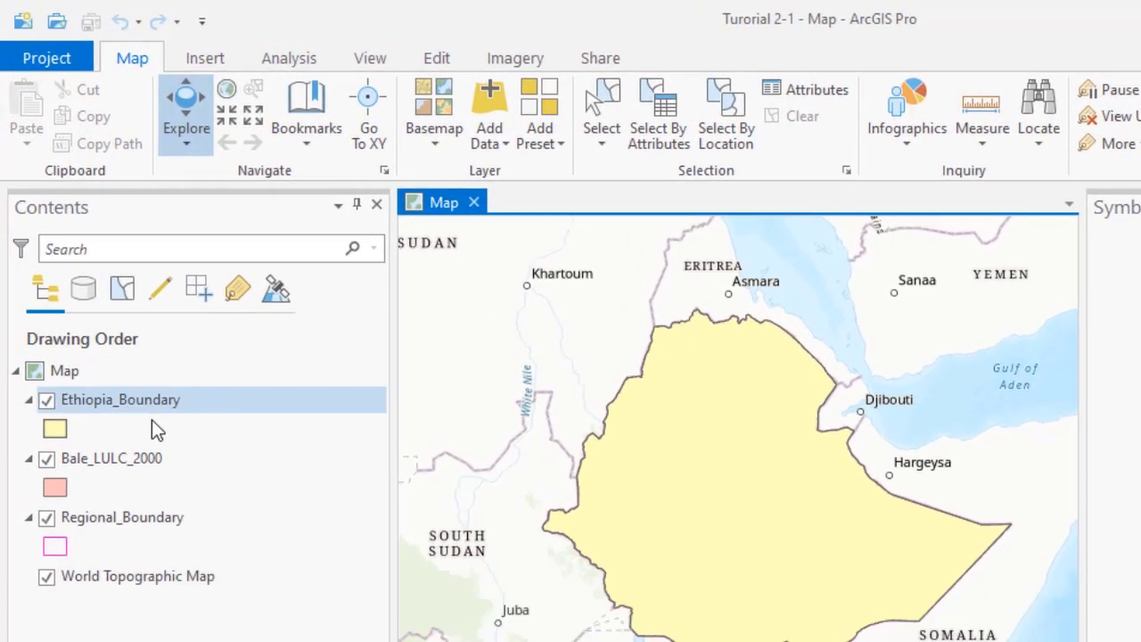
left_click(147, 459)
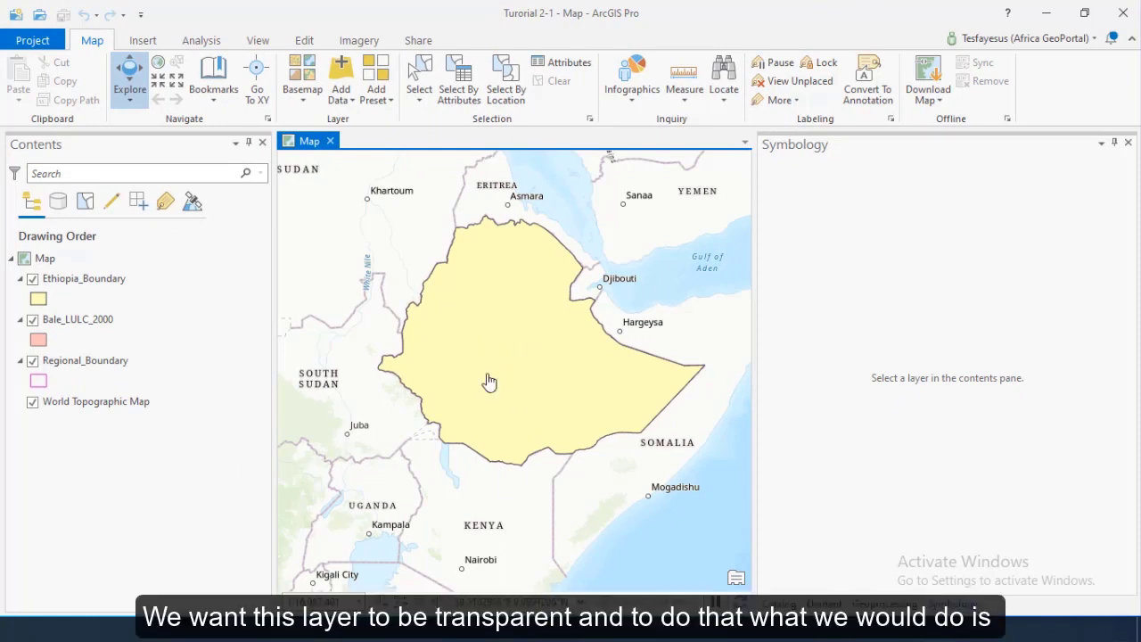
left_click(214, 403)
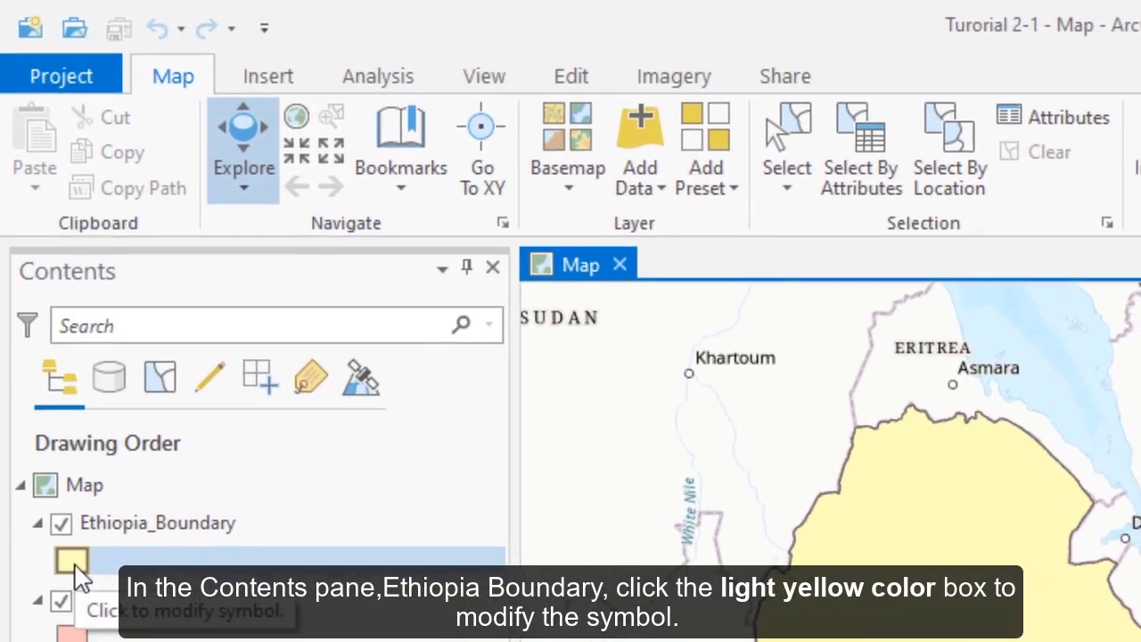
Give the Ethiopia_Boundary symbol no fill colour, a green outline and a 2 pt outline width
left_click(70, 538)
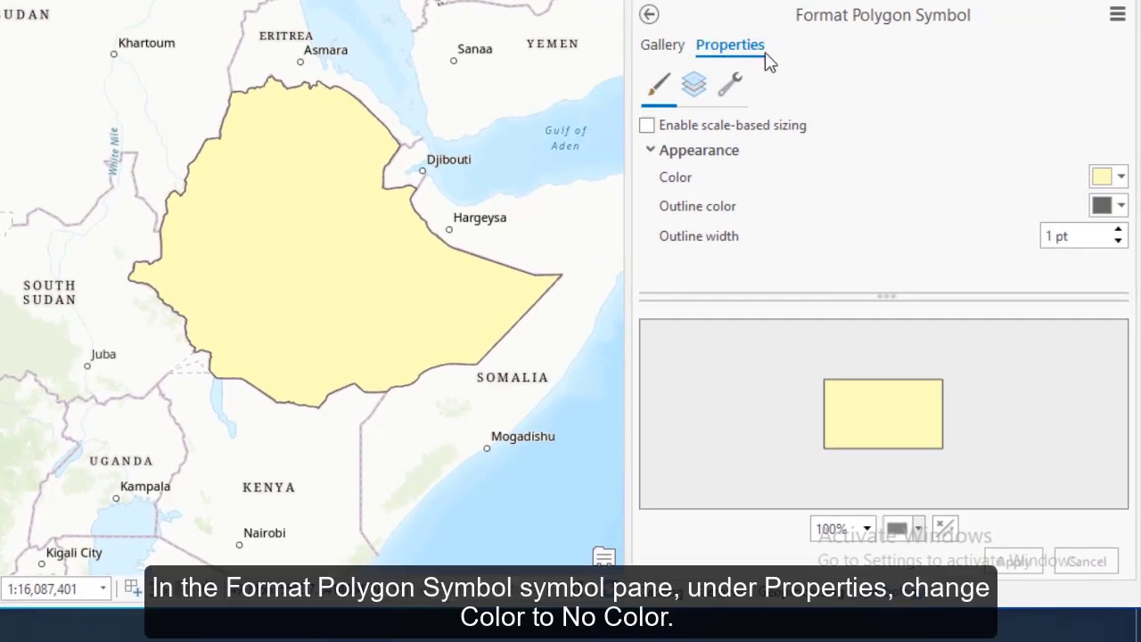
left_click(1122, 178)
left_click(914, 204)
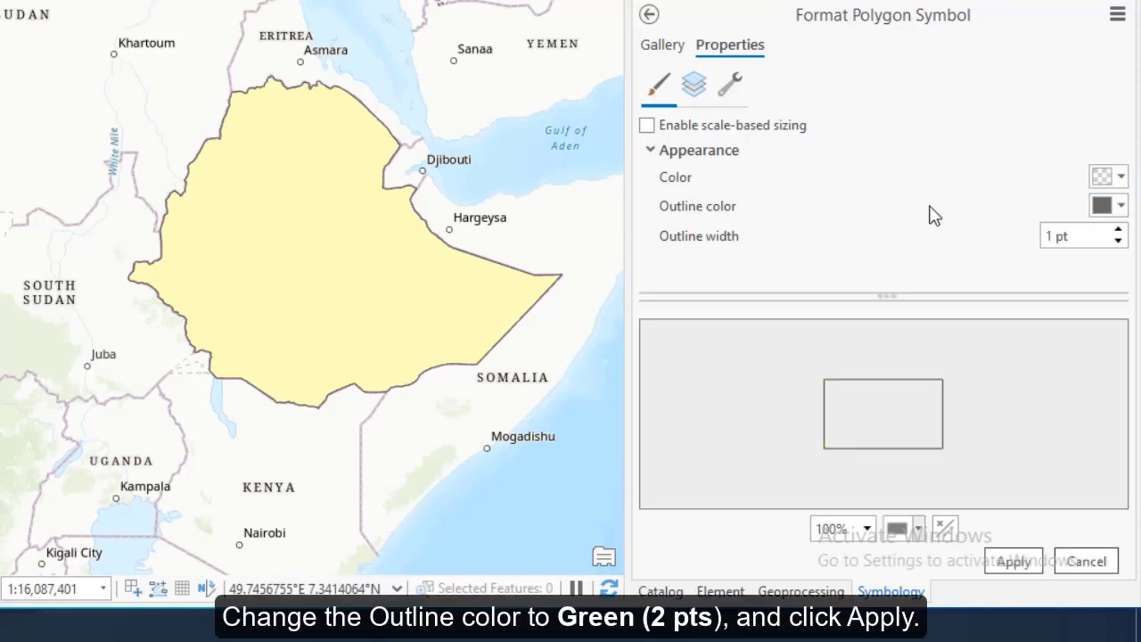
left_click(1121, 206)
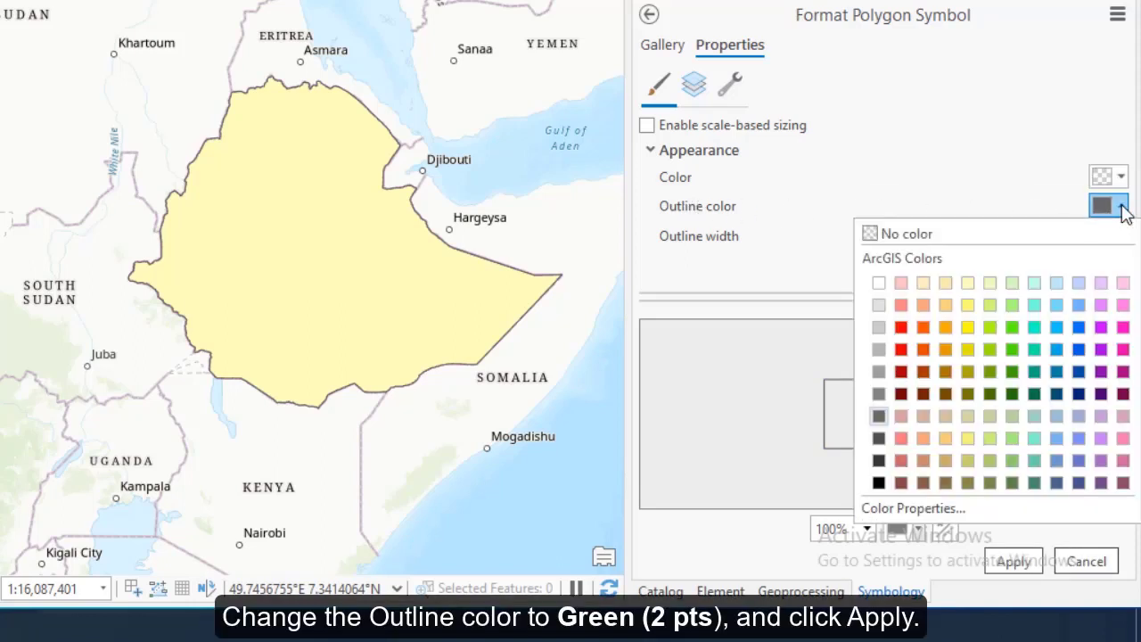
left_click(1012, 350)
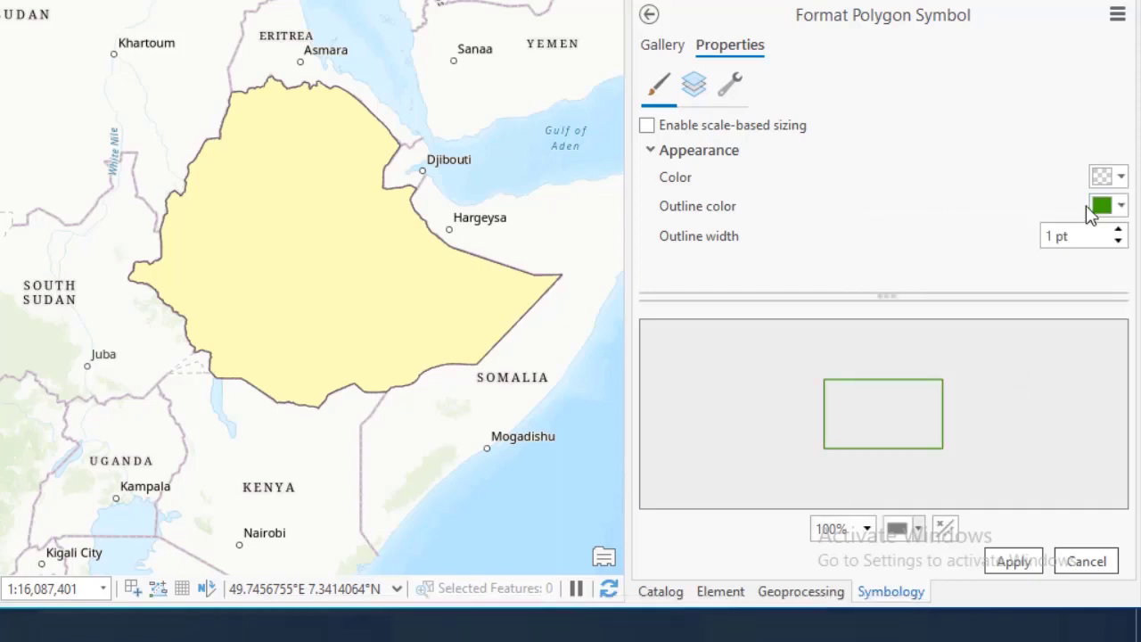
left_click(1117, 231)
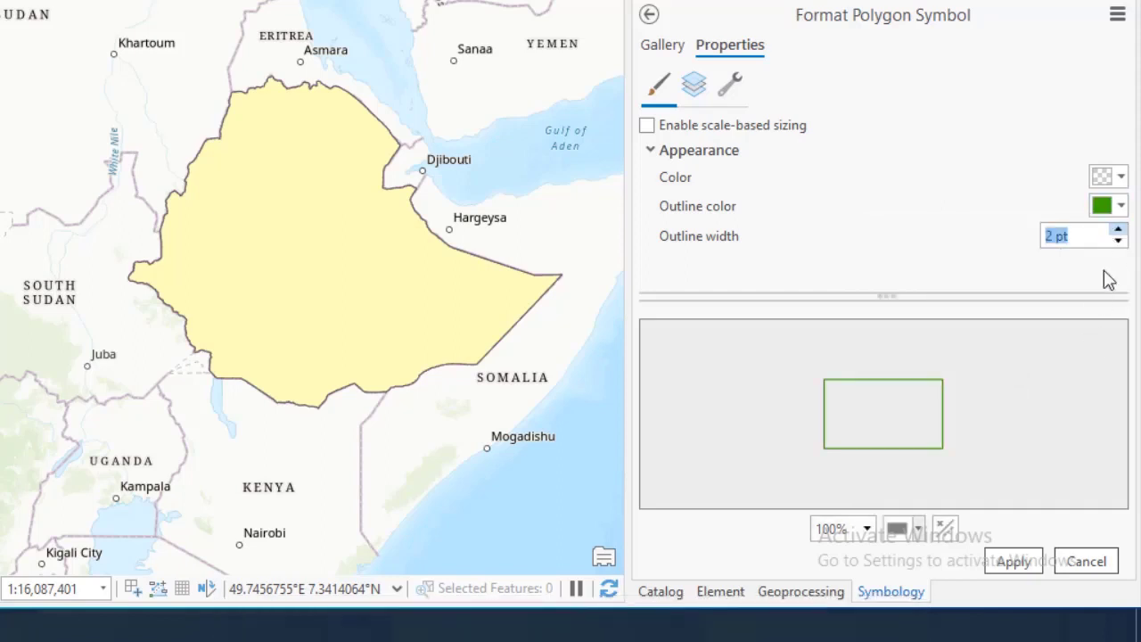
Apply the hollow green boundary symbol, then show the Bale_LULC_2000 symbology
left_click(1014, 562)
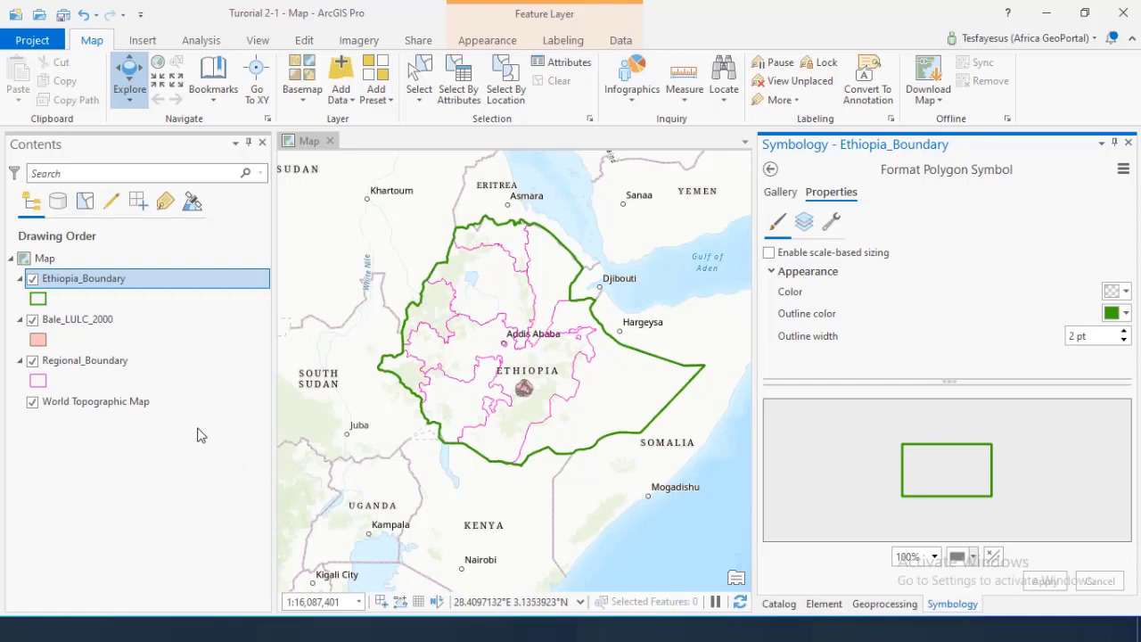
left_click(79, 320)
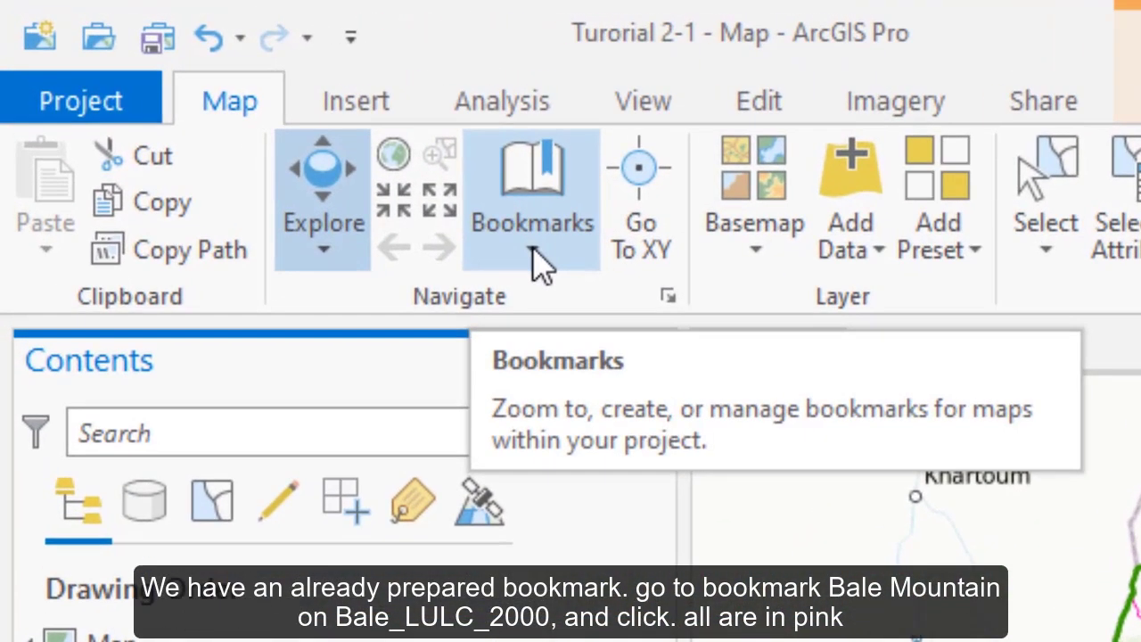
Zoom the map to the Bale Mountain bookmark
left_click(538, 260)
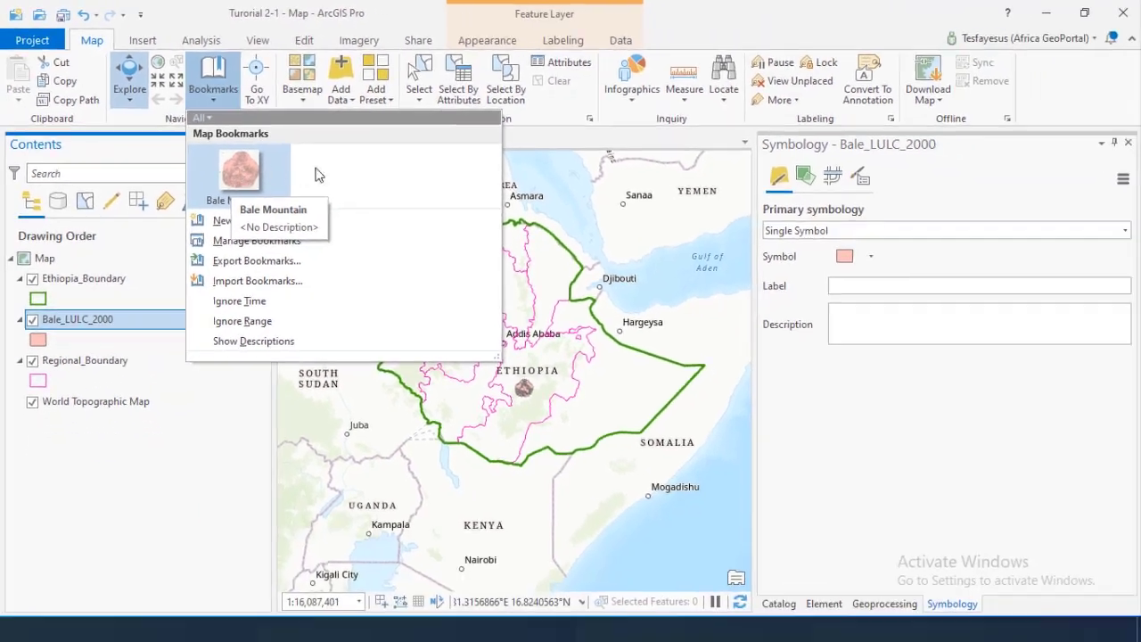
left_click(239, 171)
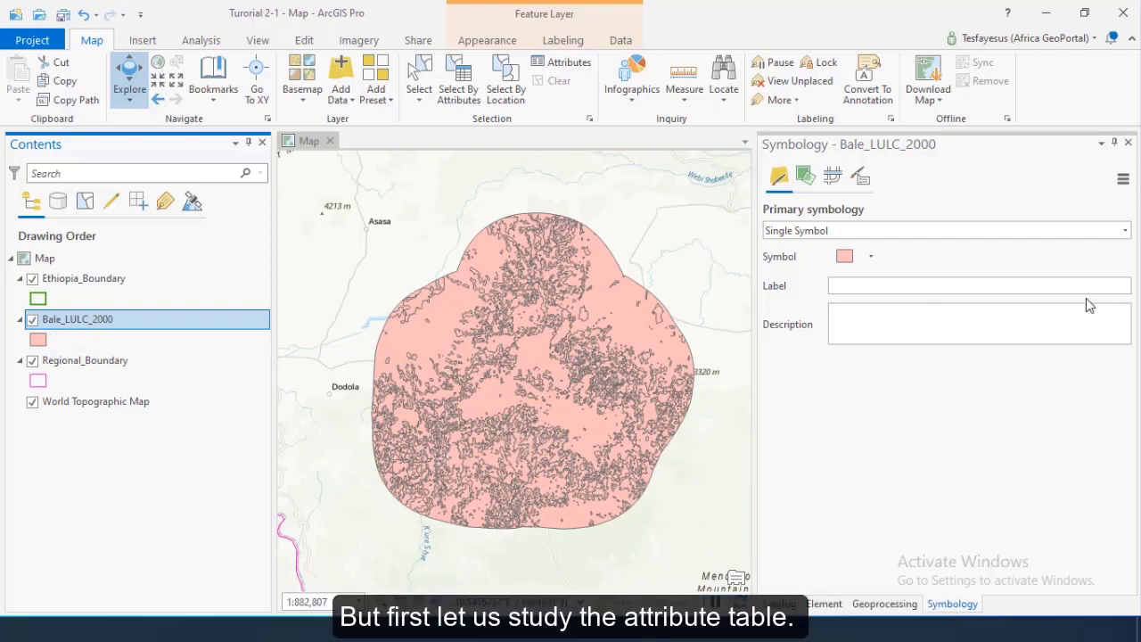
left_click(1021, 198)
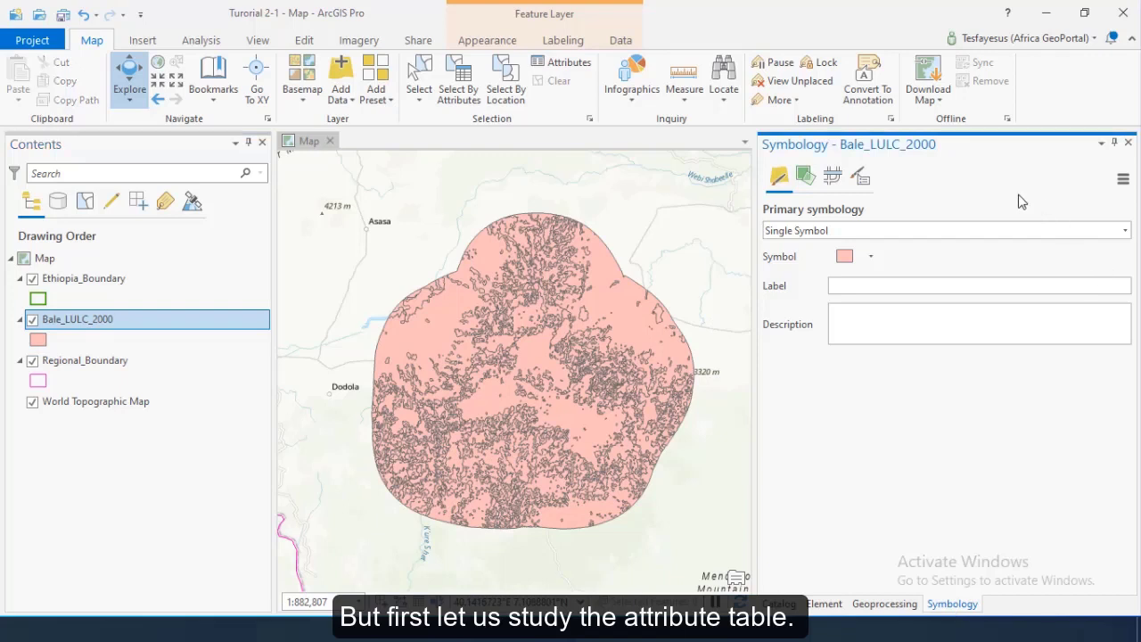
right_click(72, 319)
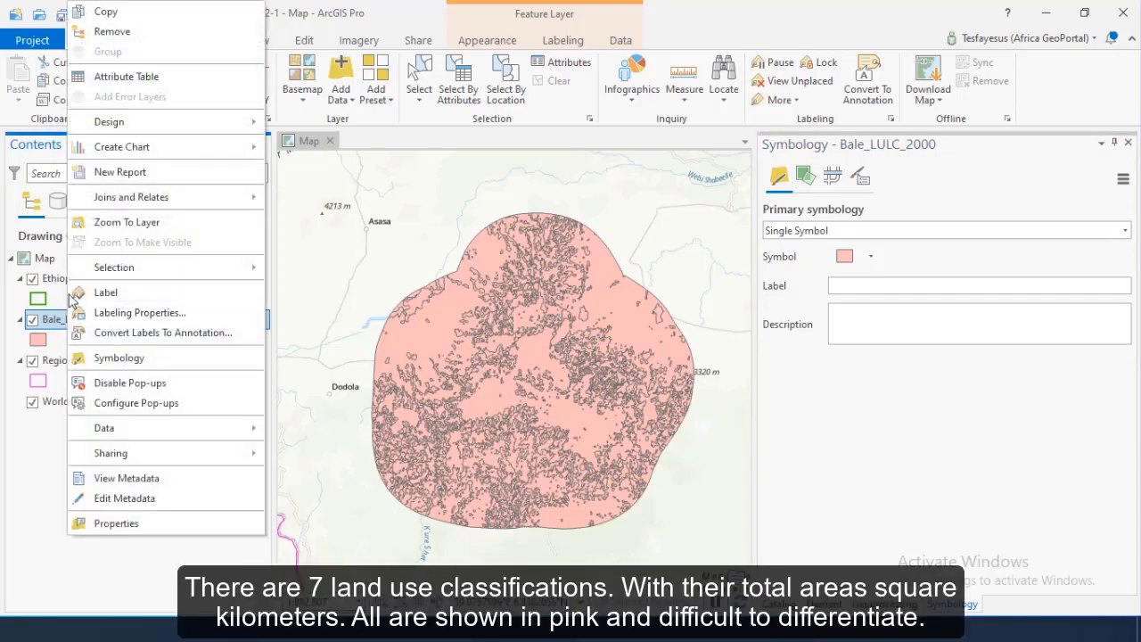
left_click(127, 77)
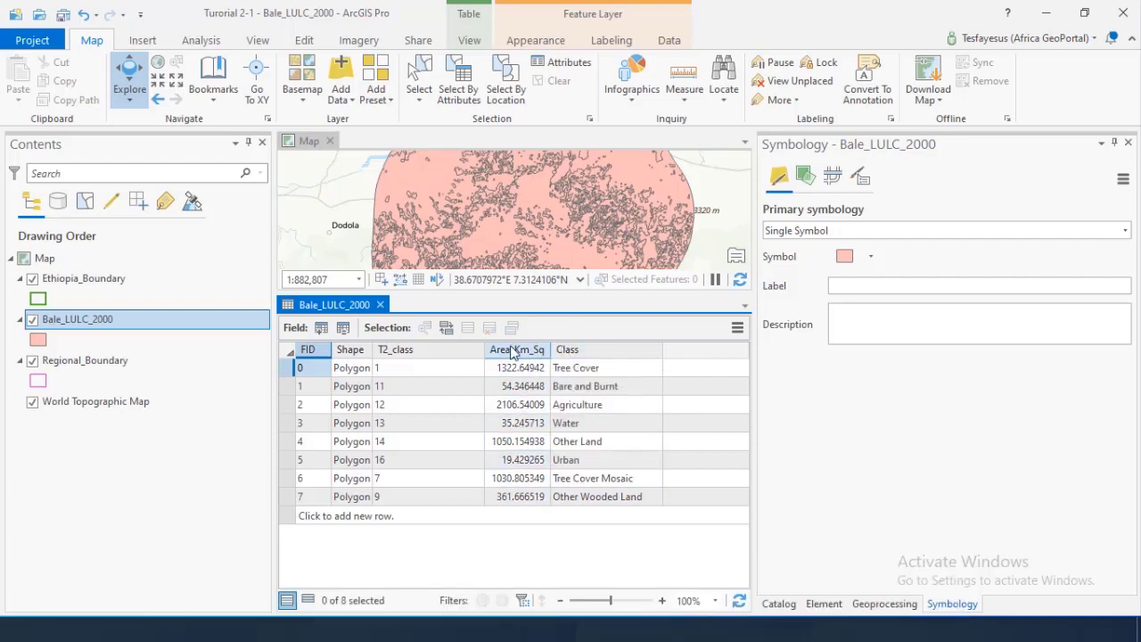
left_click(380, 306)
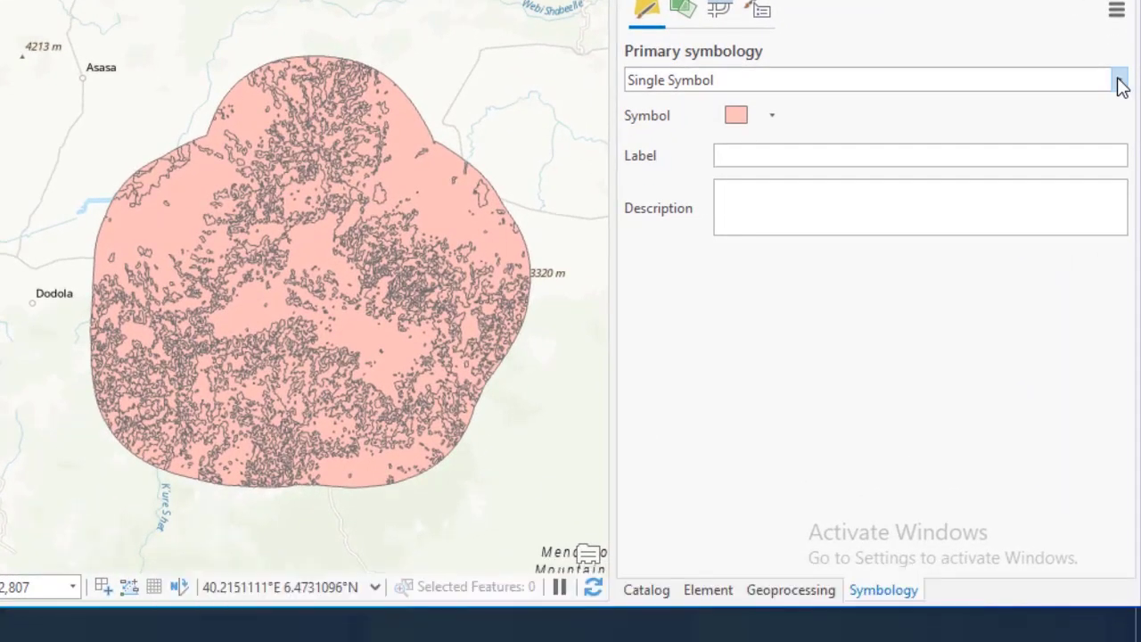
Symbolize Bale_LULC_2000 with Unique Values on the Class field
left_click(1120, 82)
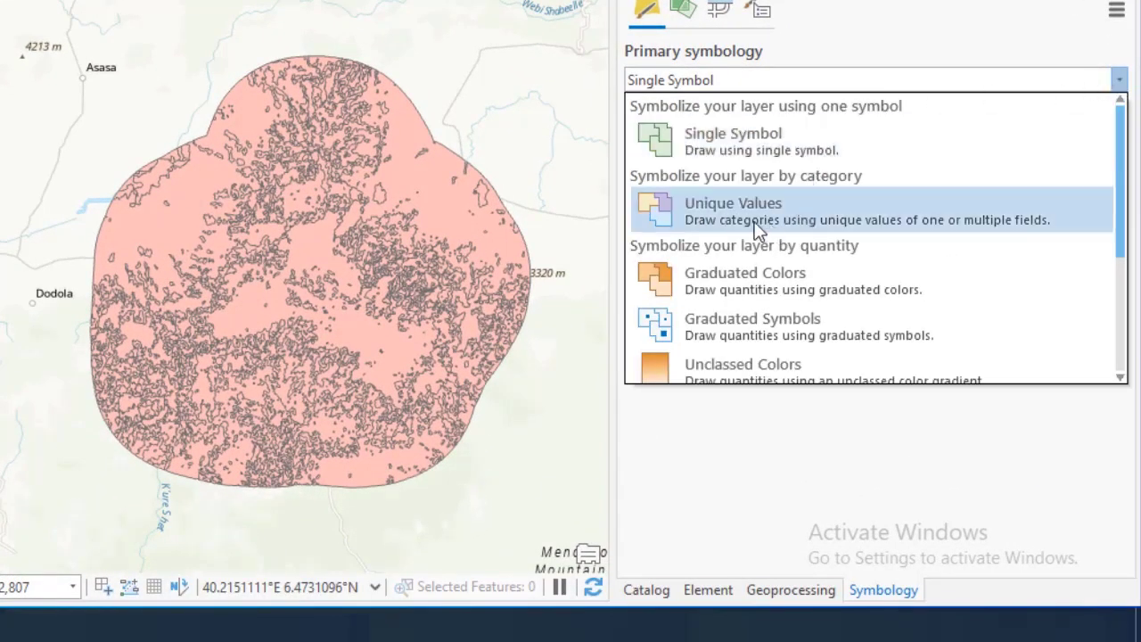
left_click(881, 213)
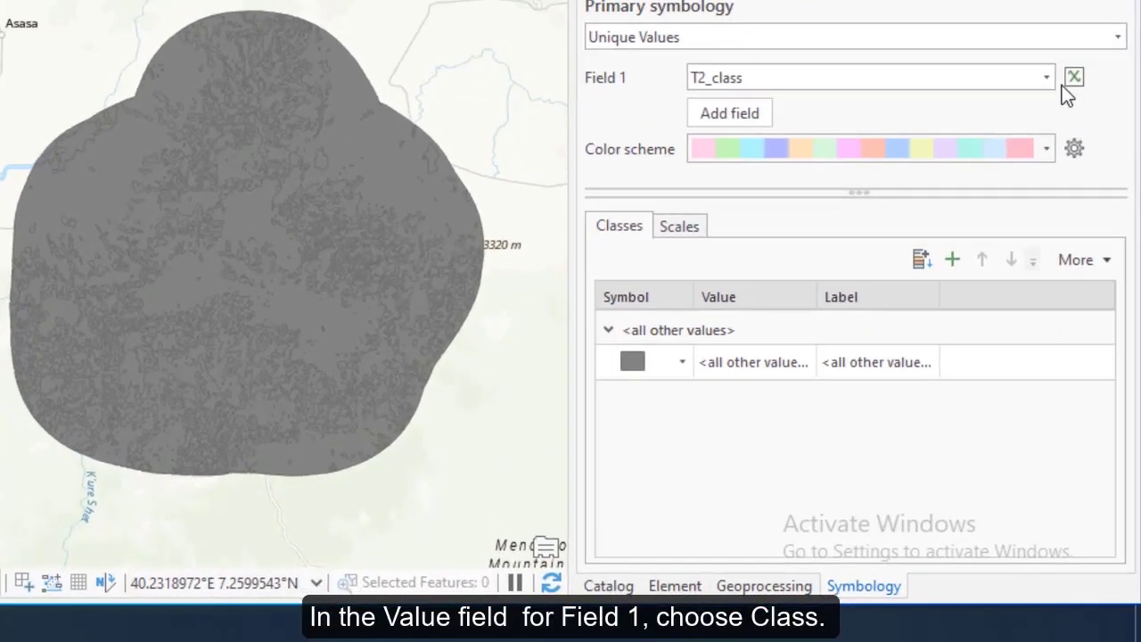
left_click(1044, 61)
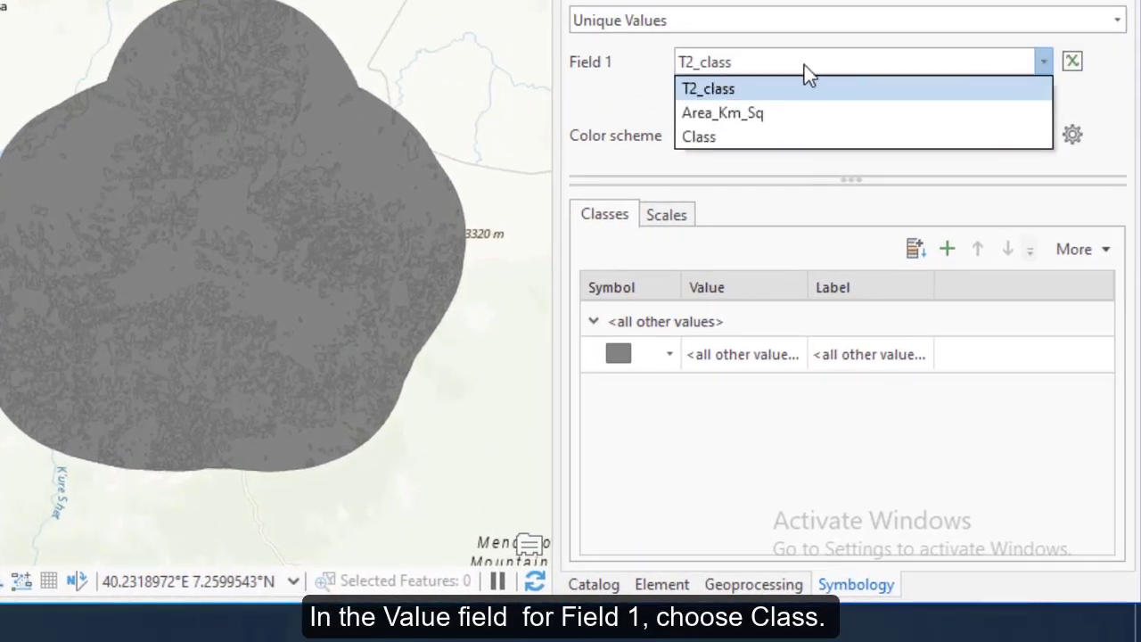
left_click(706, 136)
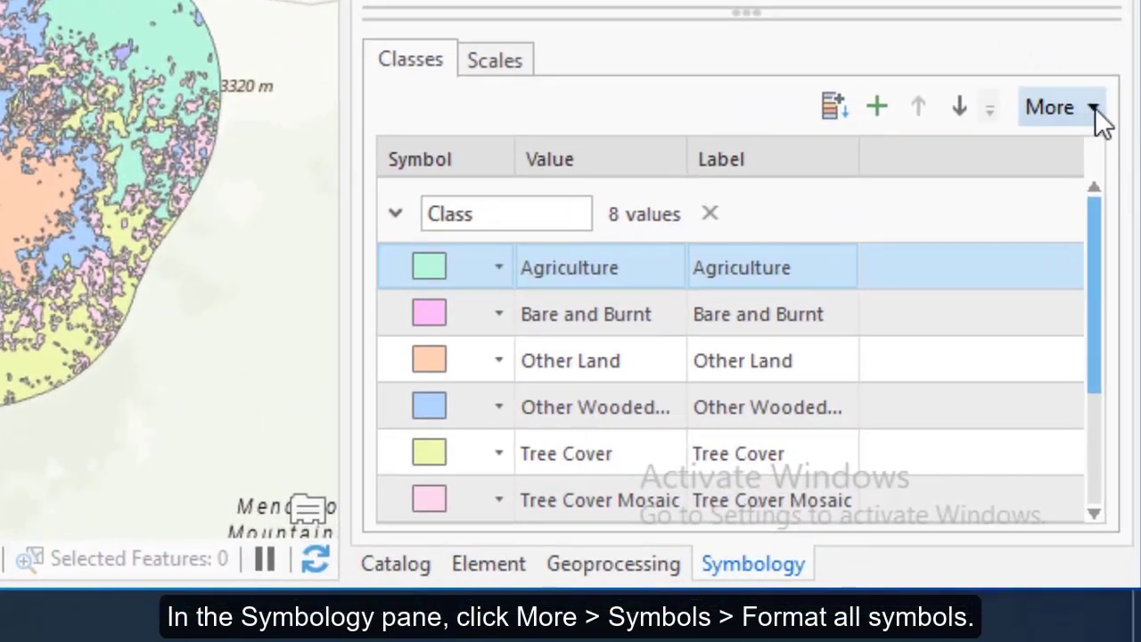
Give all class symbols a Gray 20% outline and return to the class list
left_click(1095, 107)
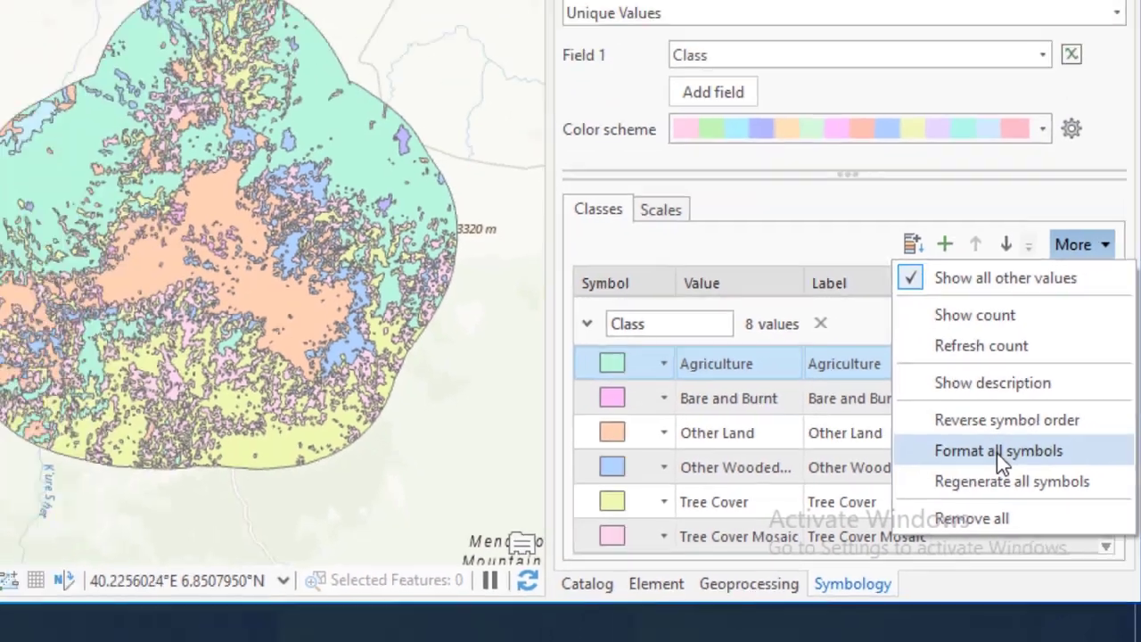
left_click(949, 385)
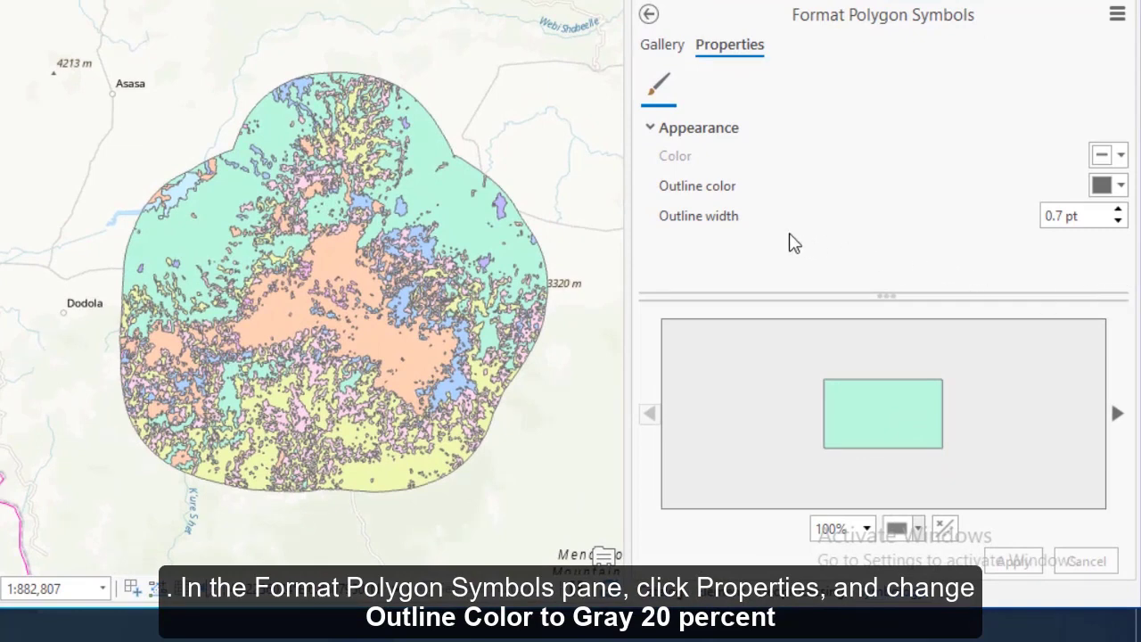
left_click(1106, 187)
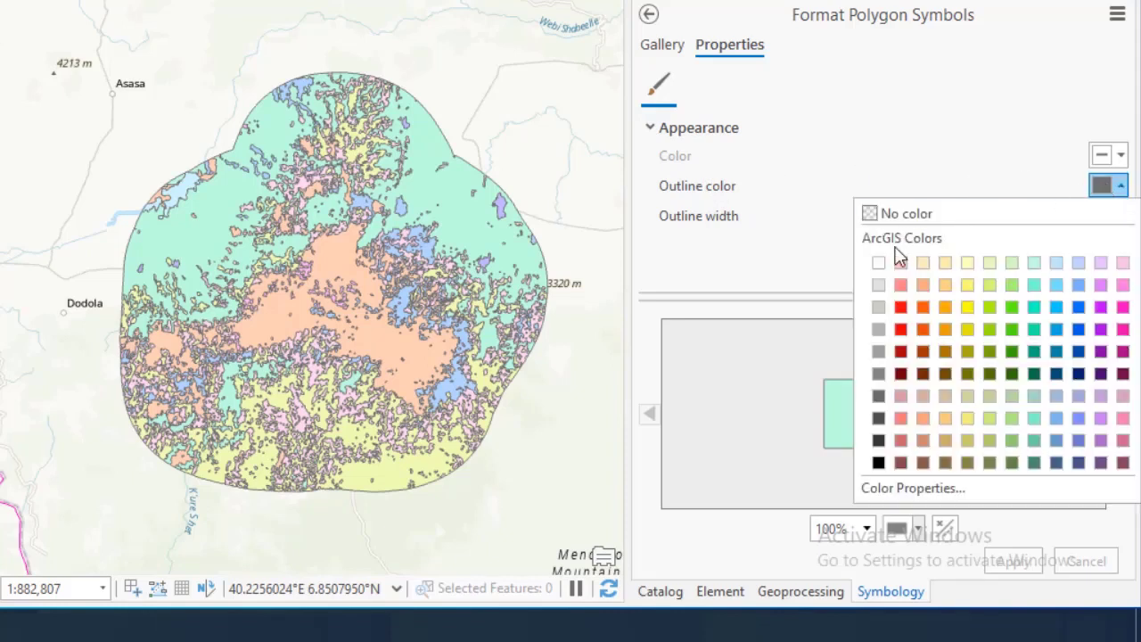
left_click(883, 305)
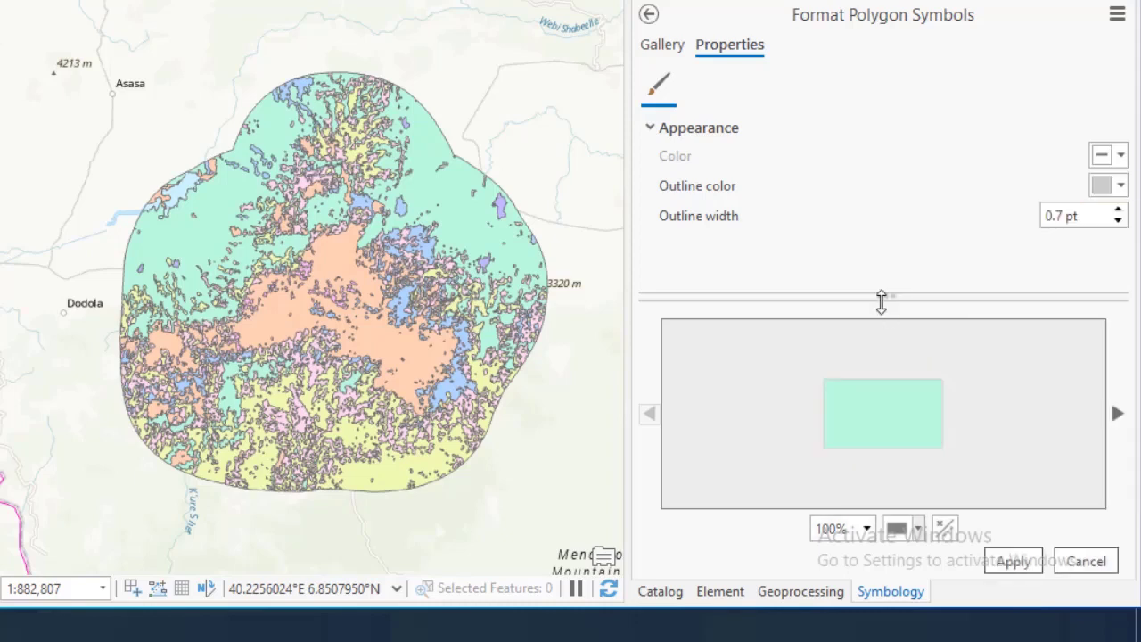
left_click(1014, 562)
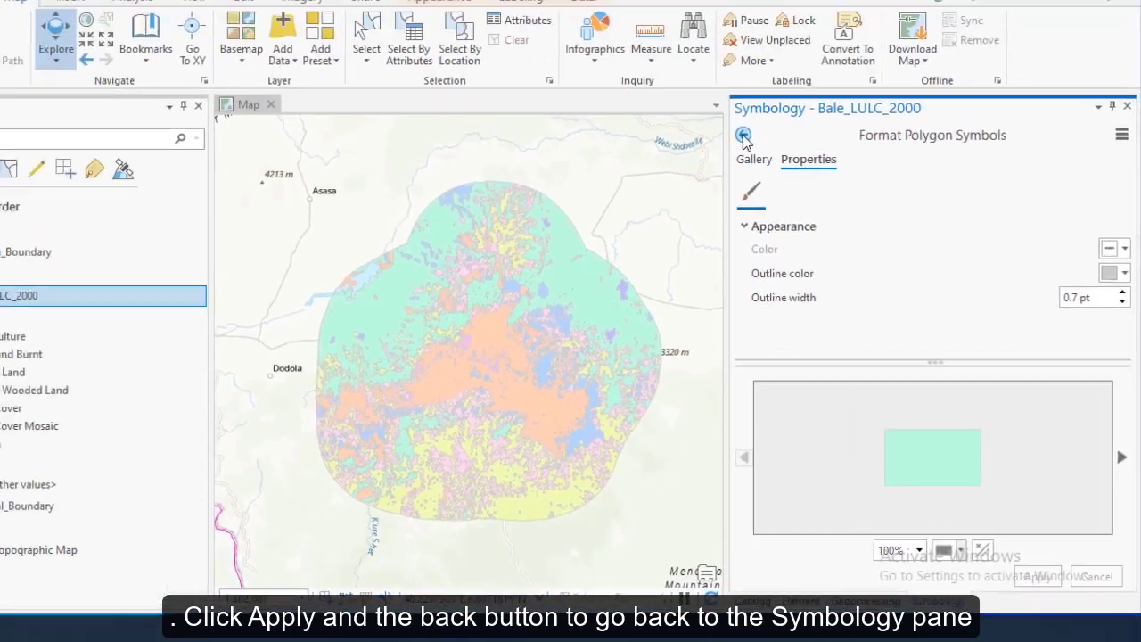
left_click(656, 25)
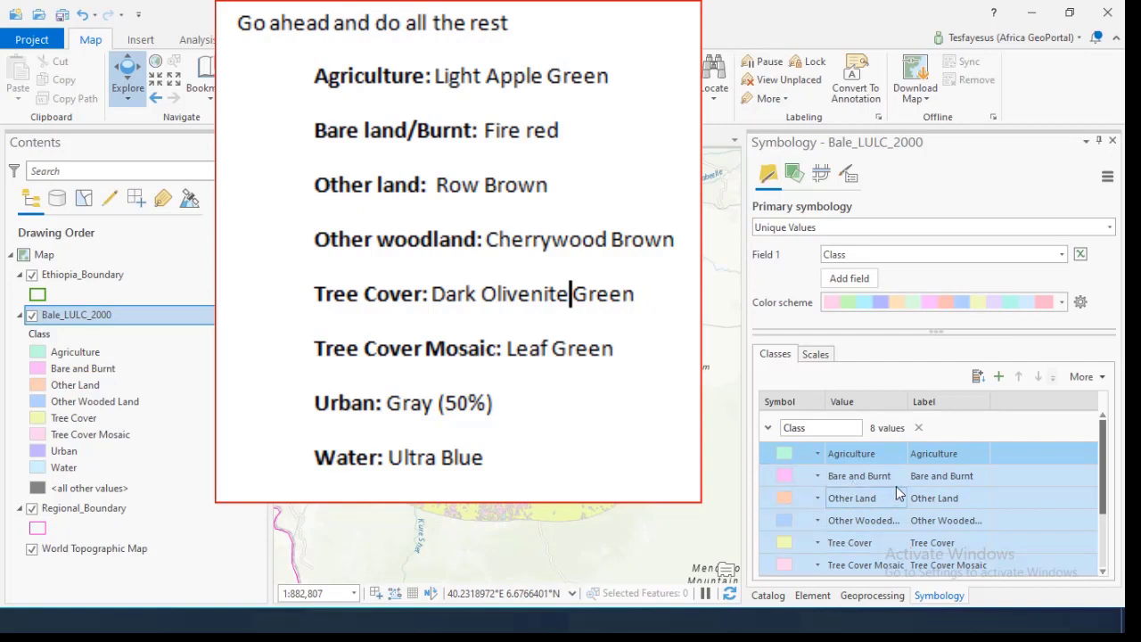
Fill the Agriculture class with Medium Apple green and return to the class list
left_click(785, 455)
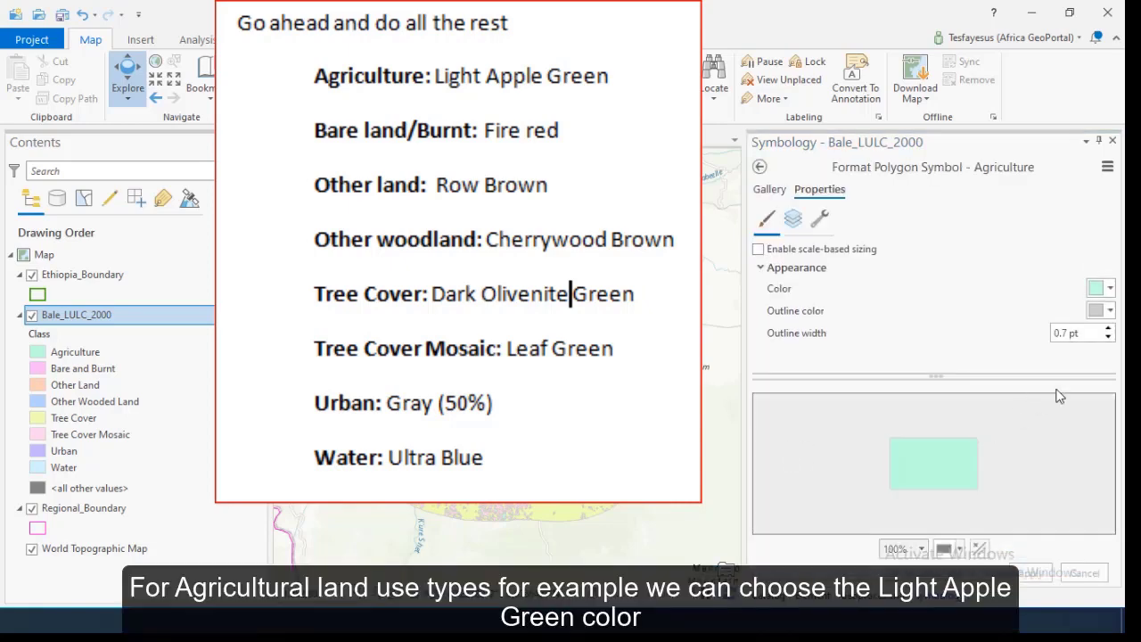
left_click(1101, 292)
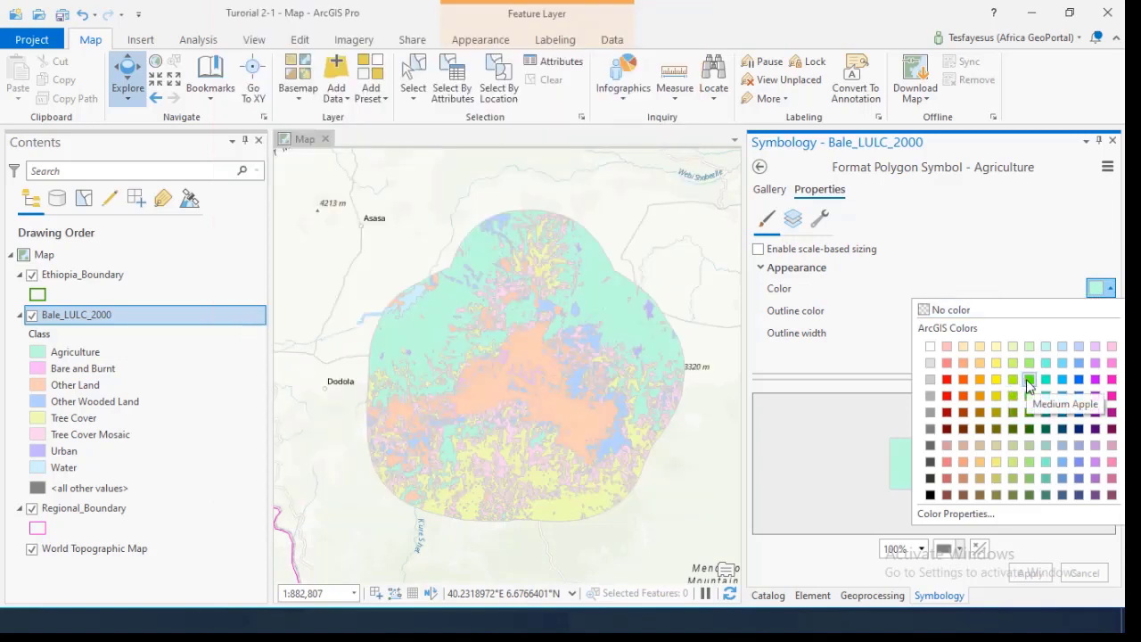
left_click(1026, 379)
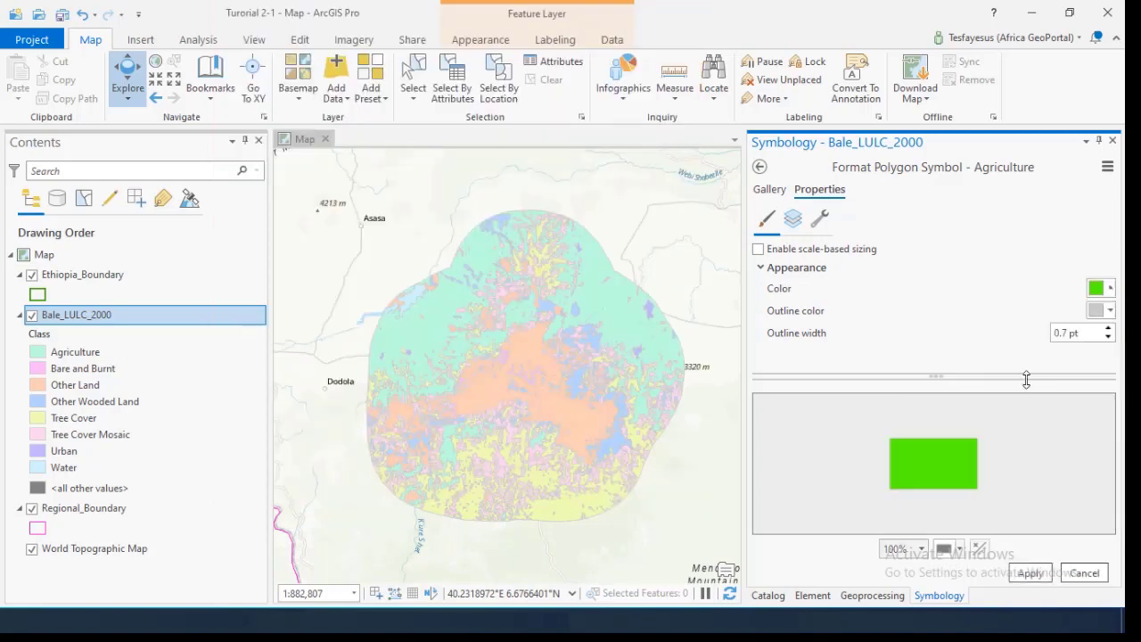
left_click(1031, 574)
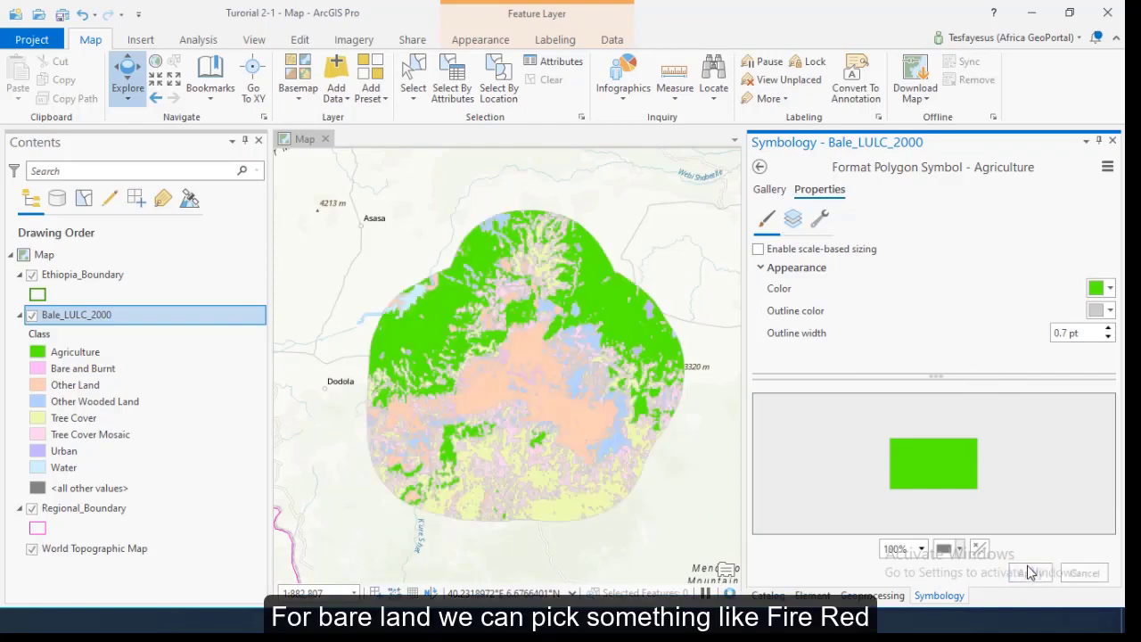
left_click(760, 168)
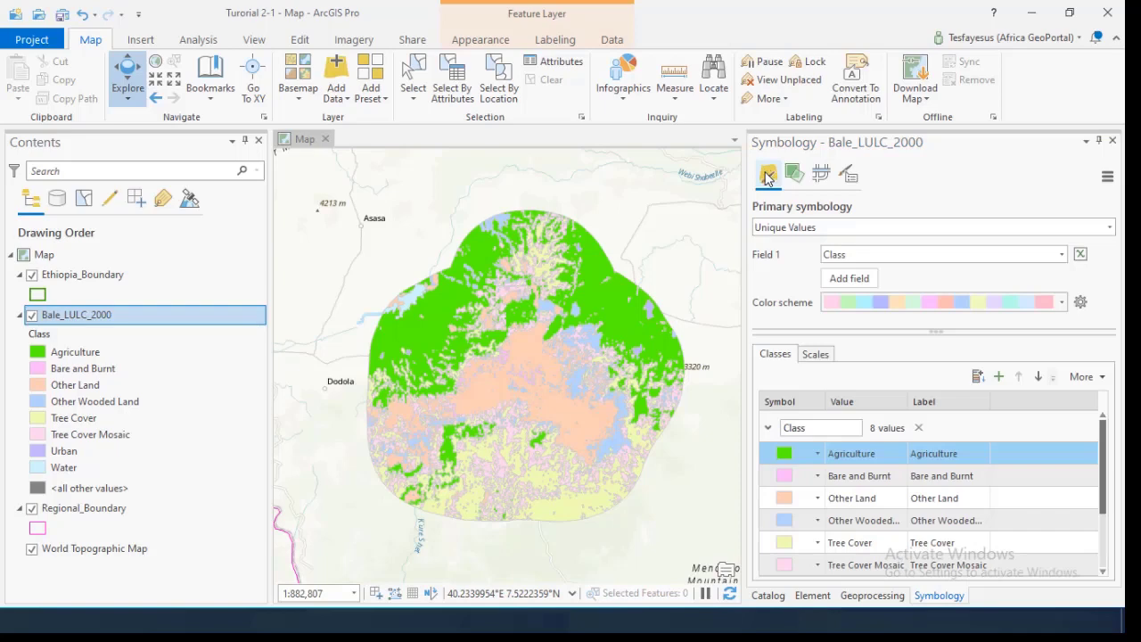
Choose an orange fill for the Bare and Burnt class
left_click(788, 479)
left_click(789, 479)
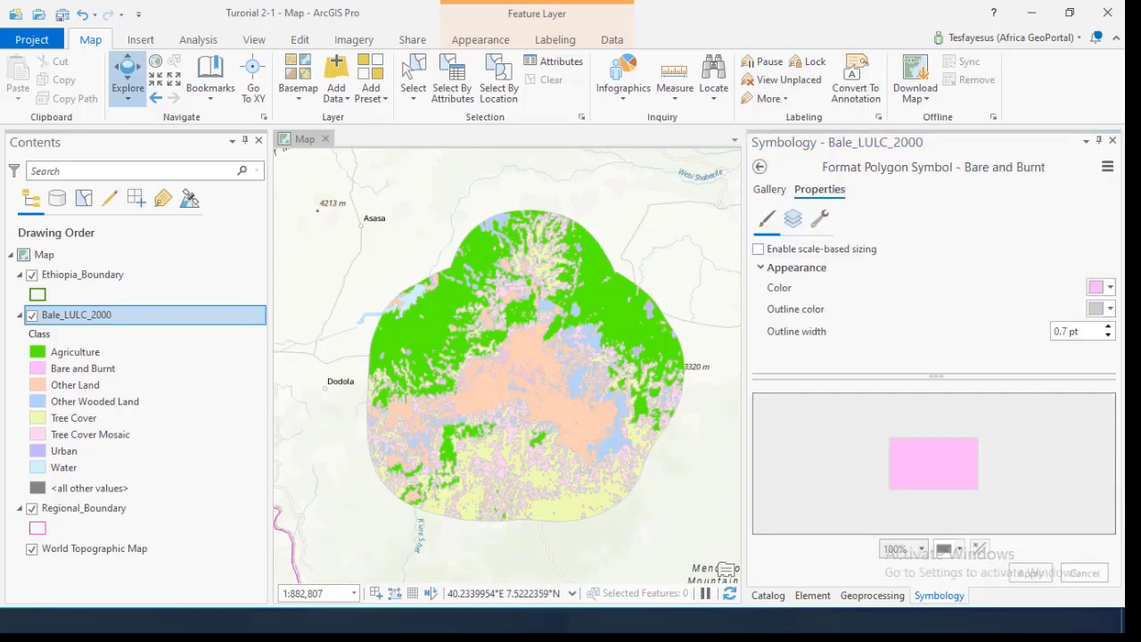
left_click(1103, 287)
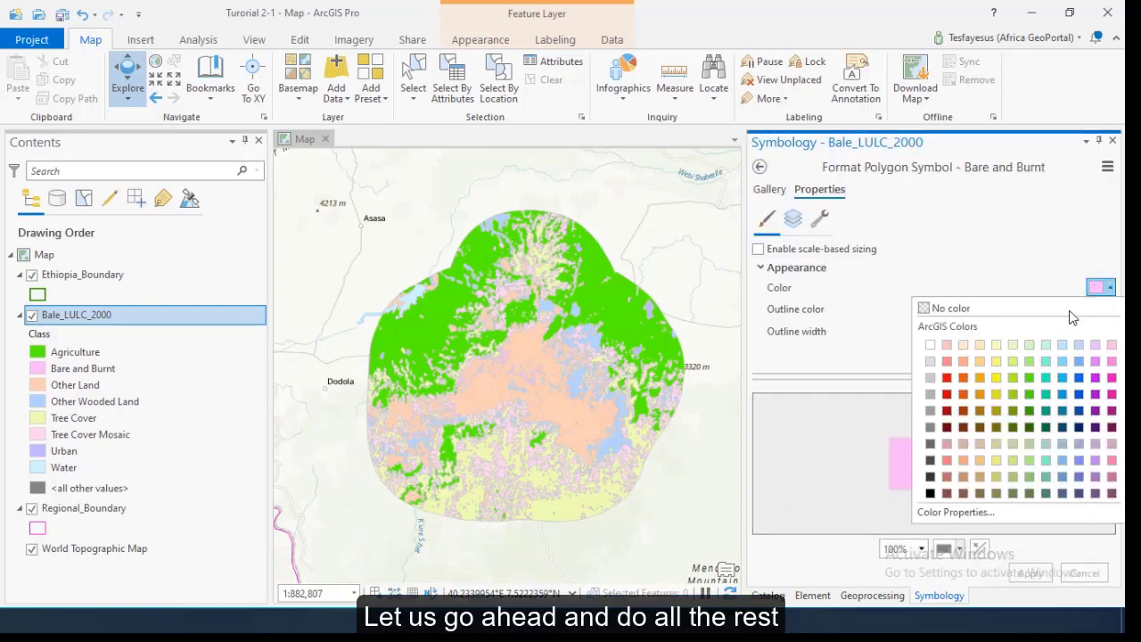
left_click(965, 394)
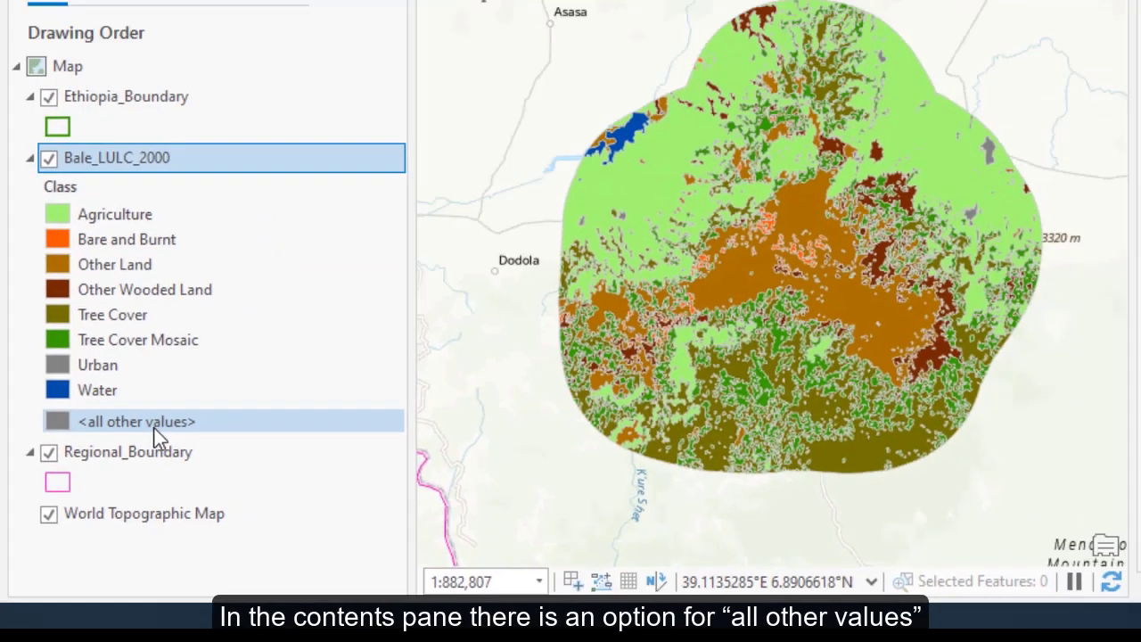
left_click(219, 332)
left_click(105, 504)
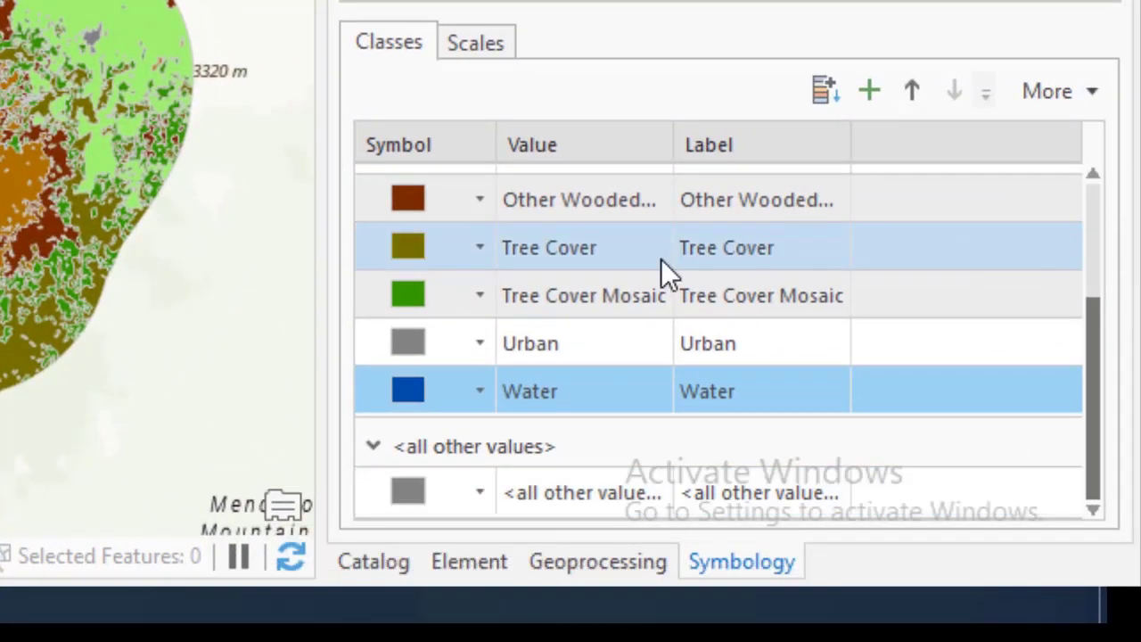
Turn off Show all other values so <all other values> leaves the legend
left_click(1090, 93)
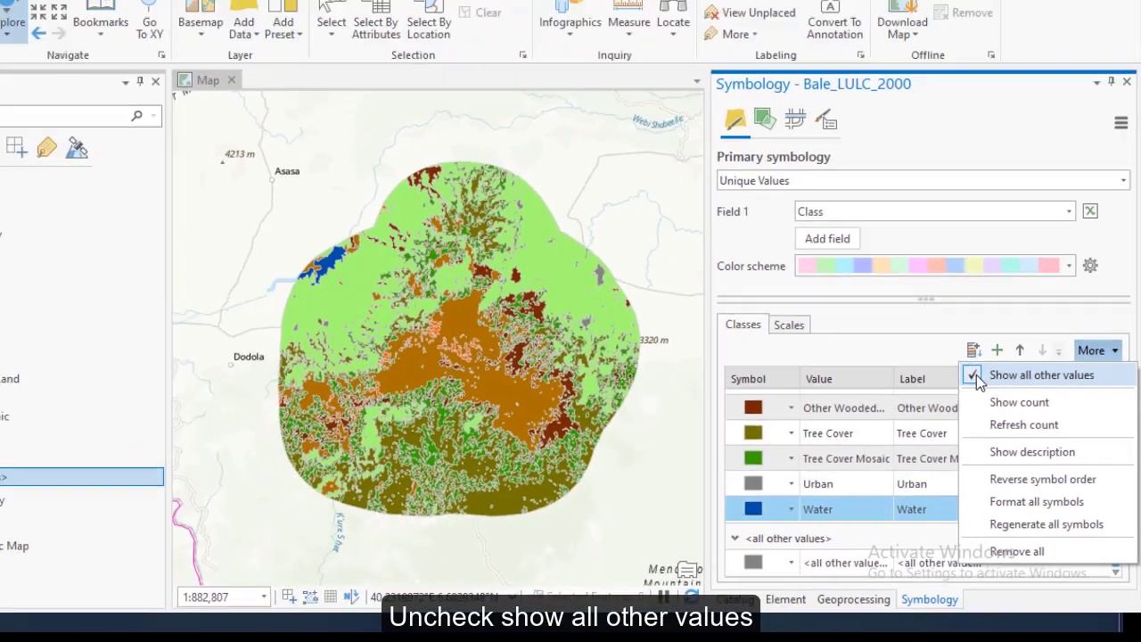
left_click(976, 376)
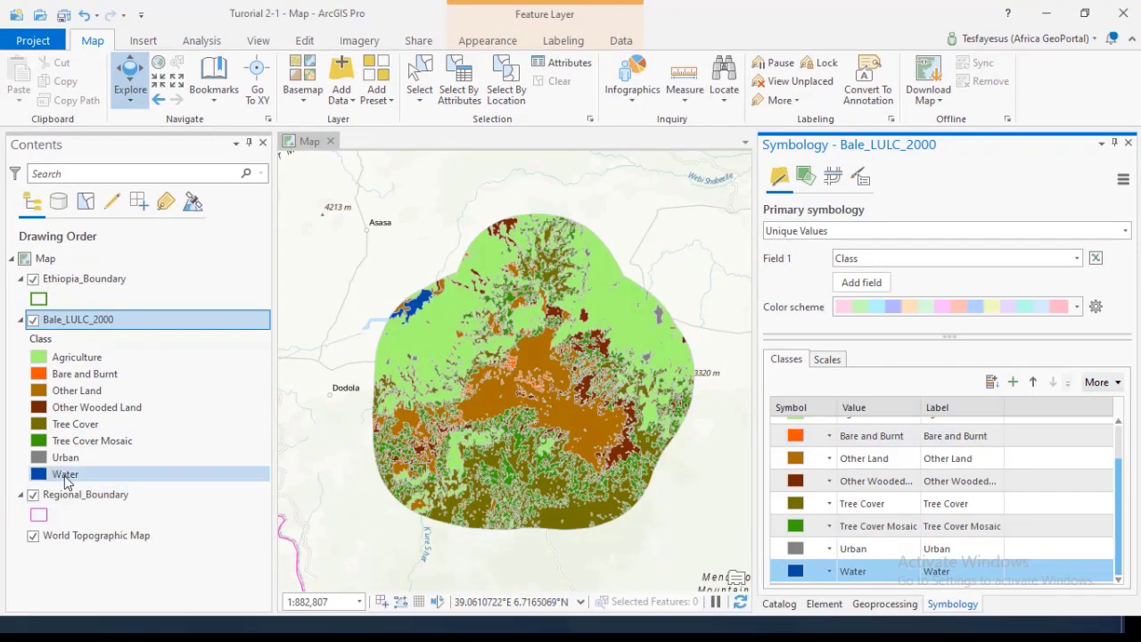
left_click(1115, 383)
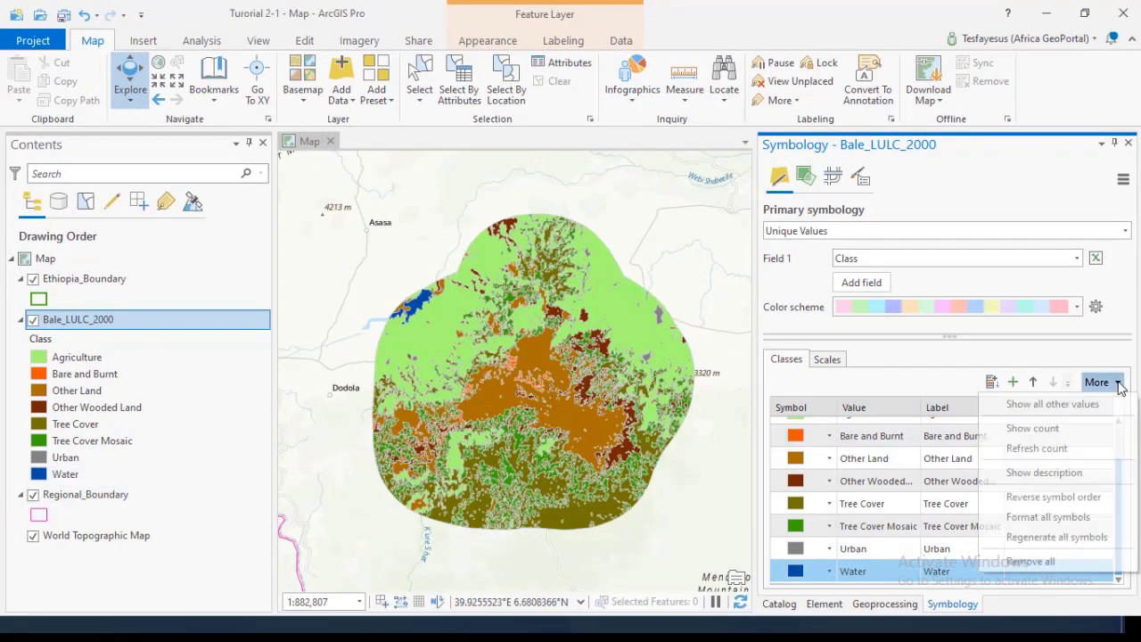
left_click(1013, 407)
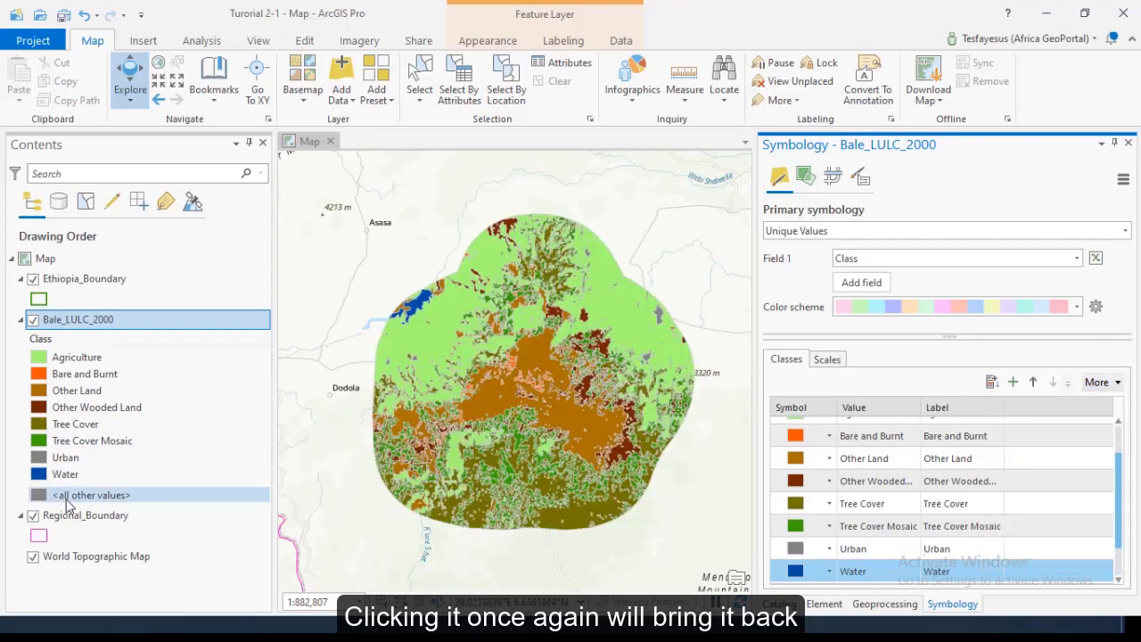
left_click(1116, 383)
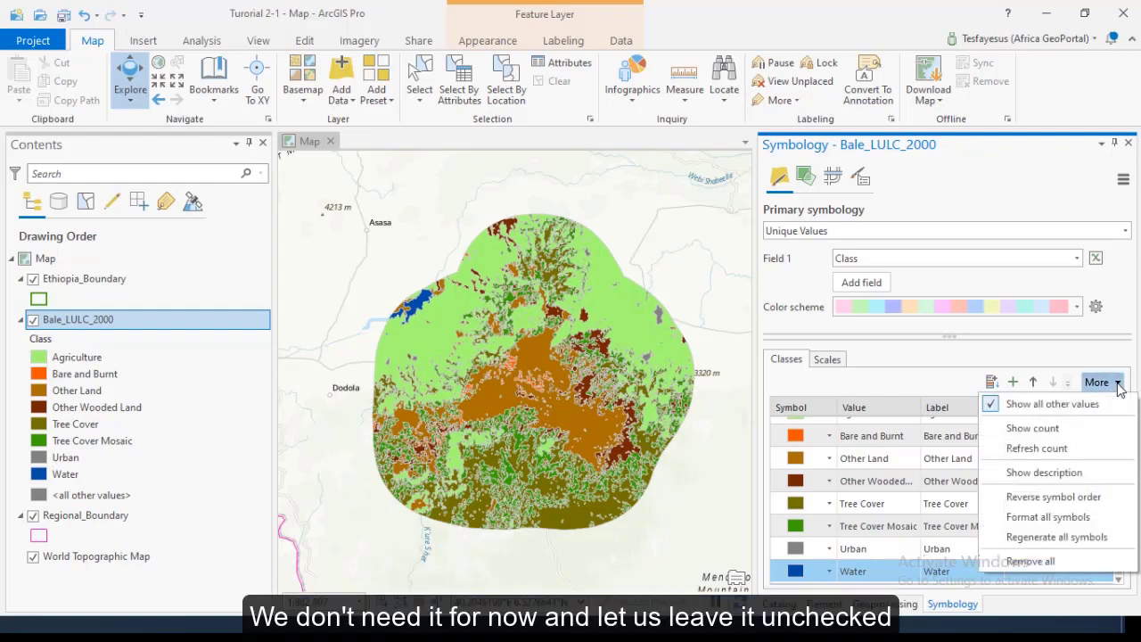
left_click(992, 406)
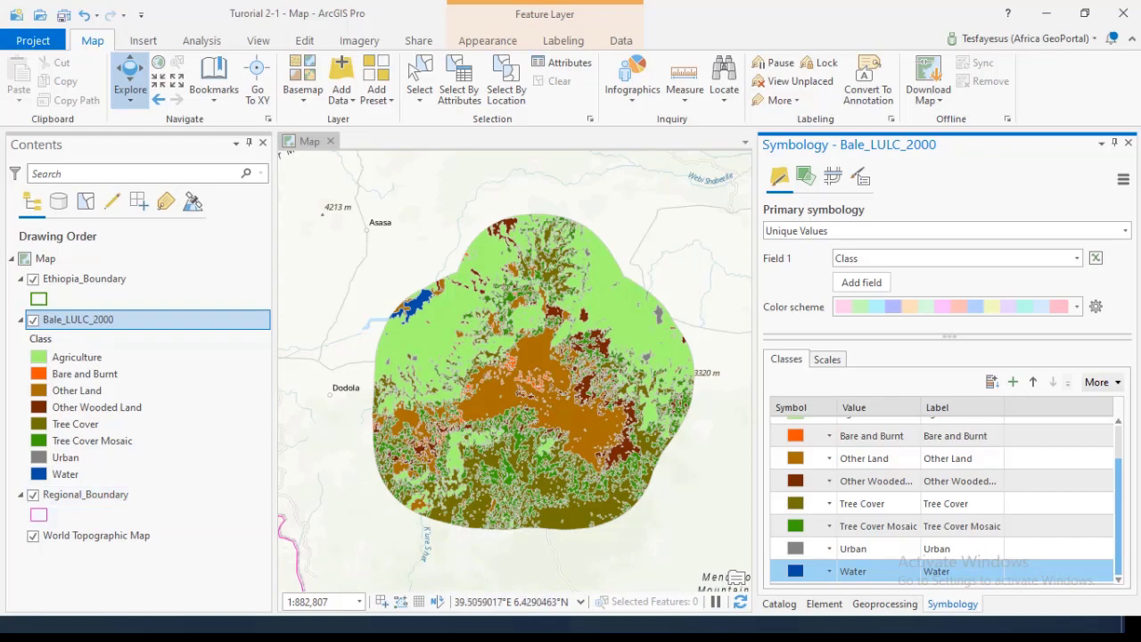
left_click(943, 548, "ctrl")
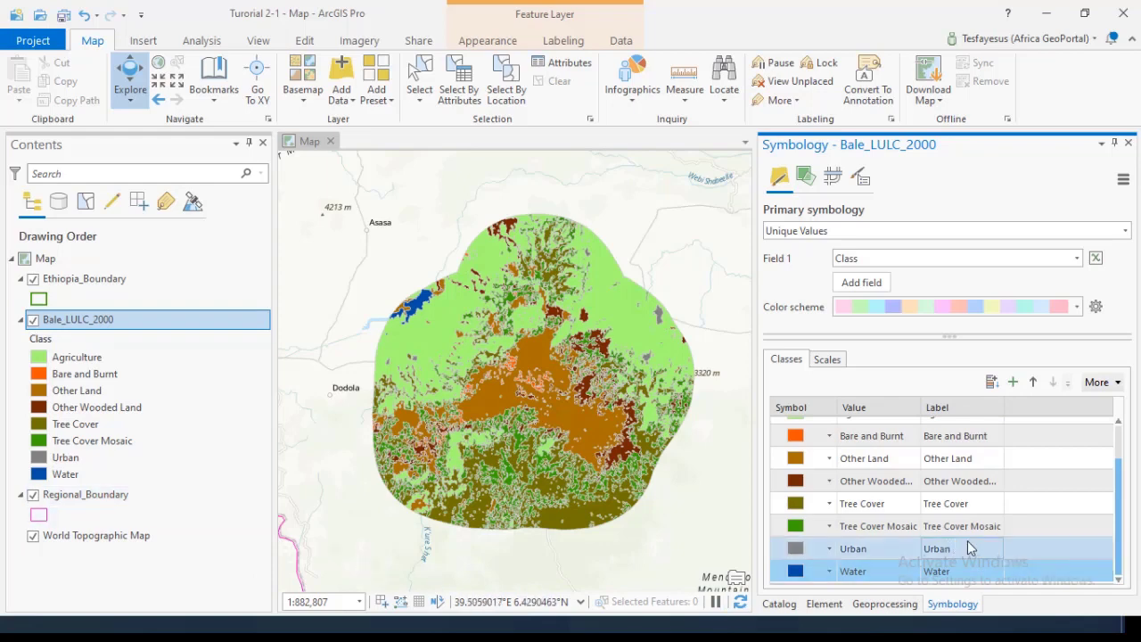